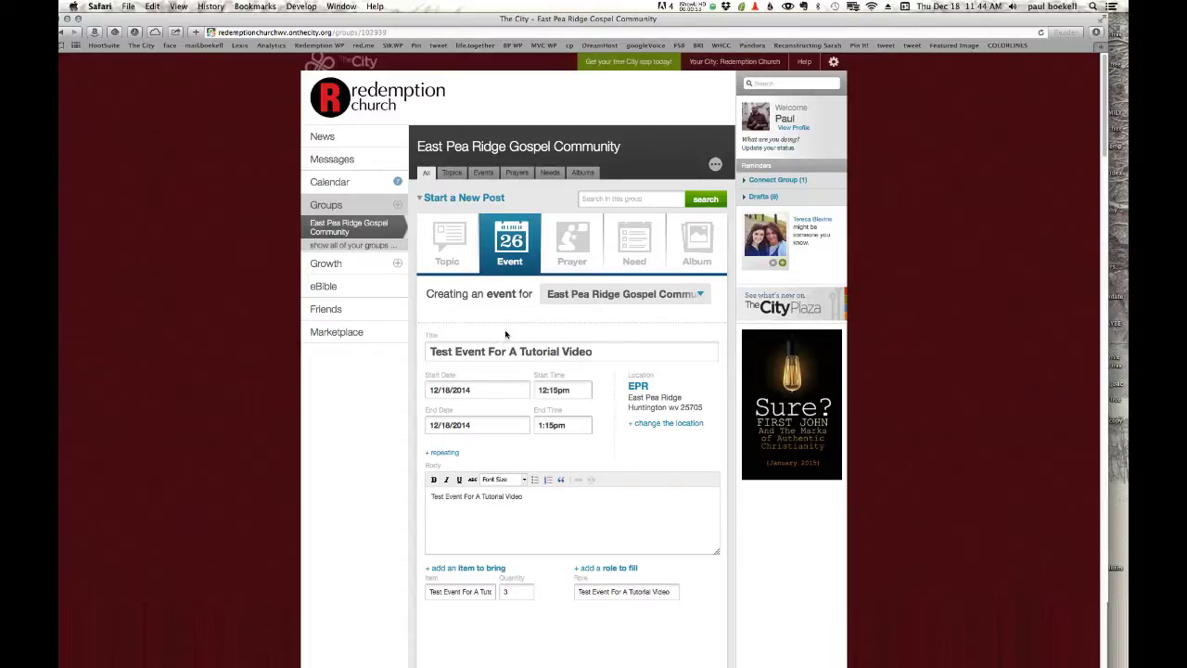
Allow the event post to be shared and share it with the JamesDr Gospel Community group
{"action": "scroll", "coordinate": [505, 330], "scroll_direction": "down", "scroll_amount": 3}
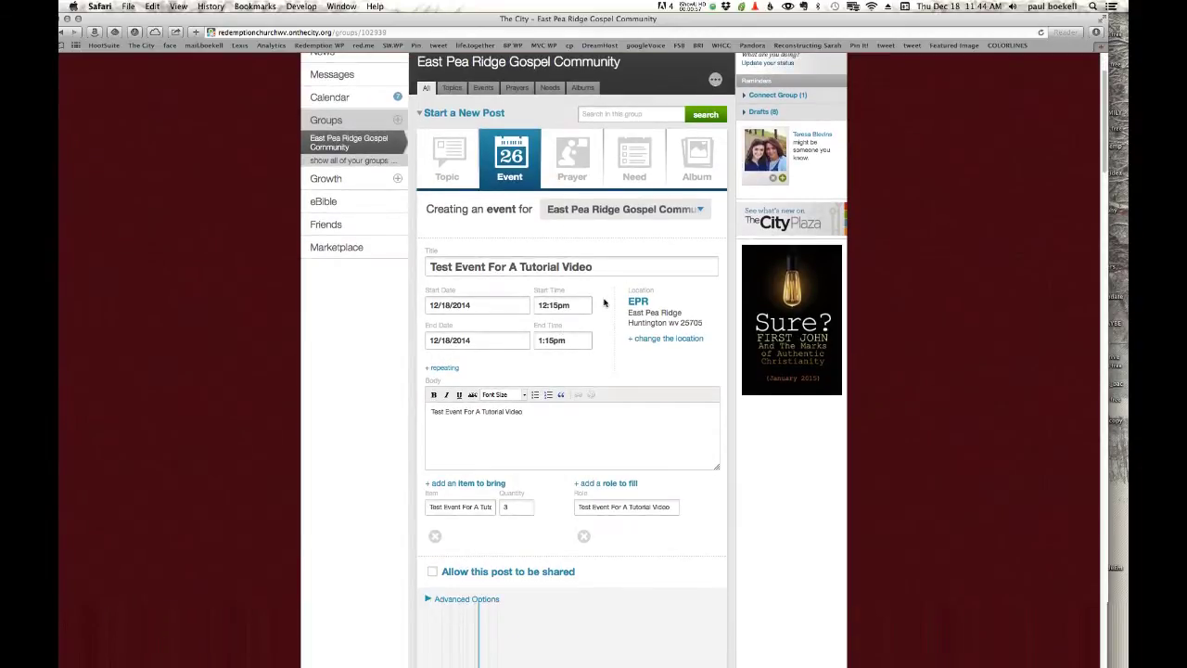
{"action": "scroll", "coordinate": [606, 304], "scroll_direction": "down", "scroll_amount": 4}
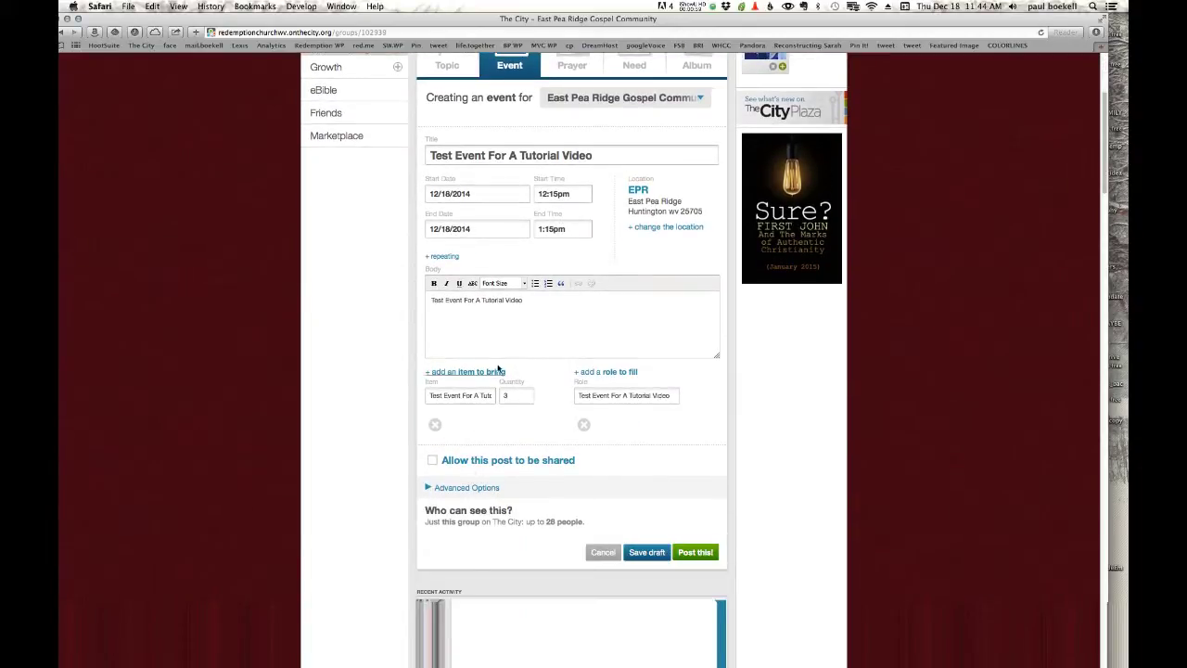
{"action": "scroll", "coordinate": [550, 384], "scroll_direction": "down", "scroll_amount": 1}
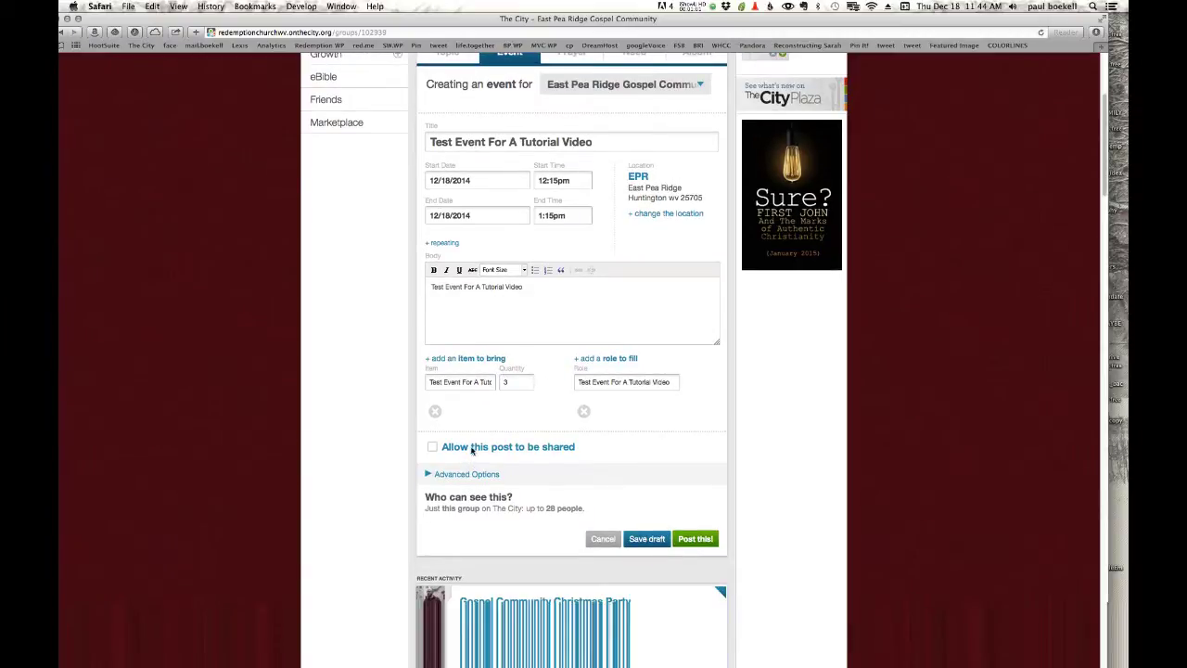
{"action": "left_click", "coordinate": [432, 449]}
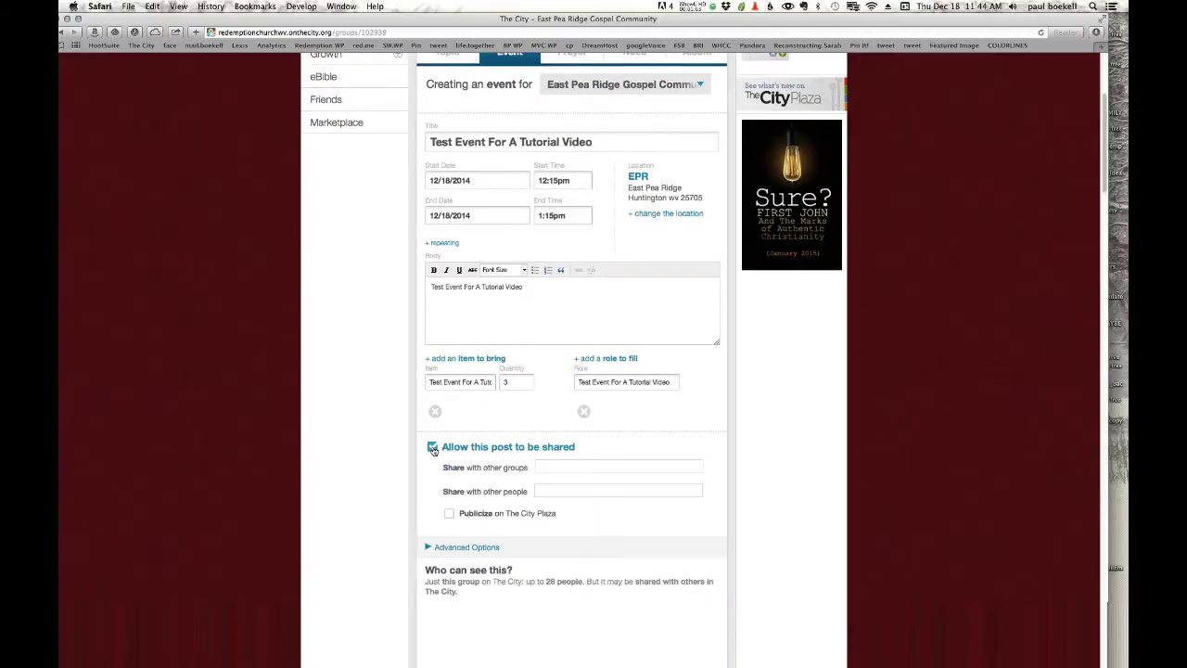
{"action": "scroll", "coordinate": [537, 479], "scroll_direction": "down", "scroll_amount": 1}
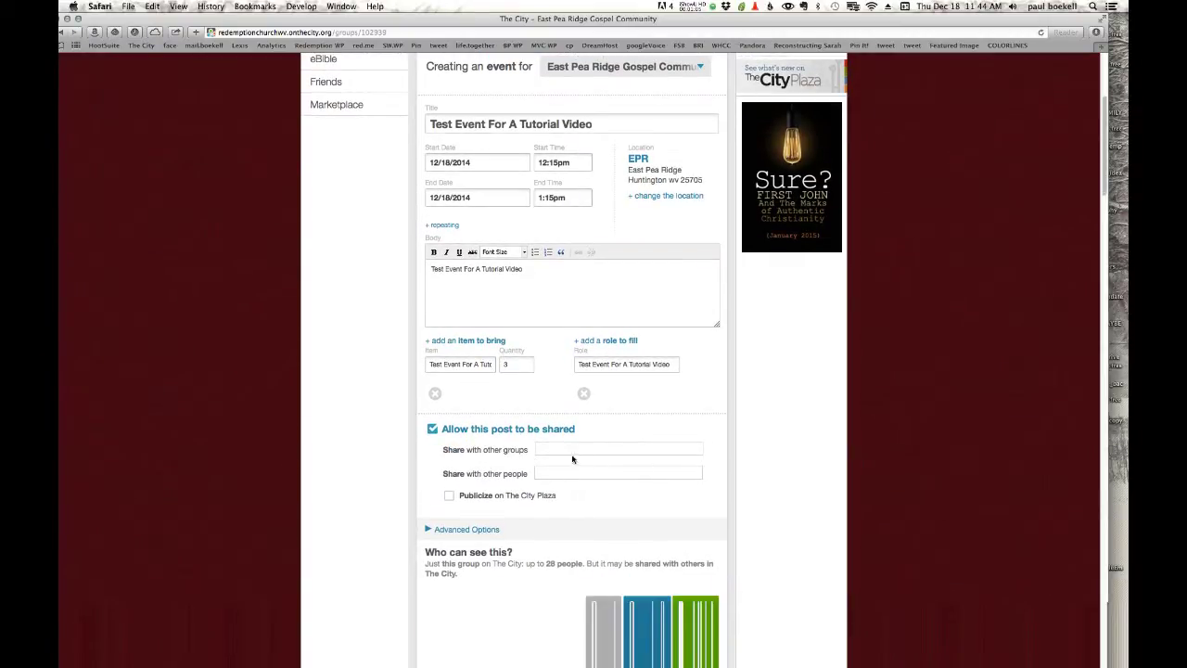
{"action": "left_click", "coordinate": [569, 448]}
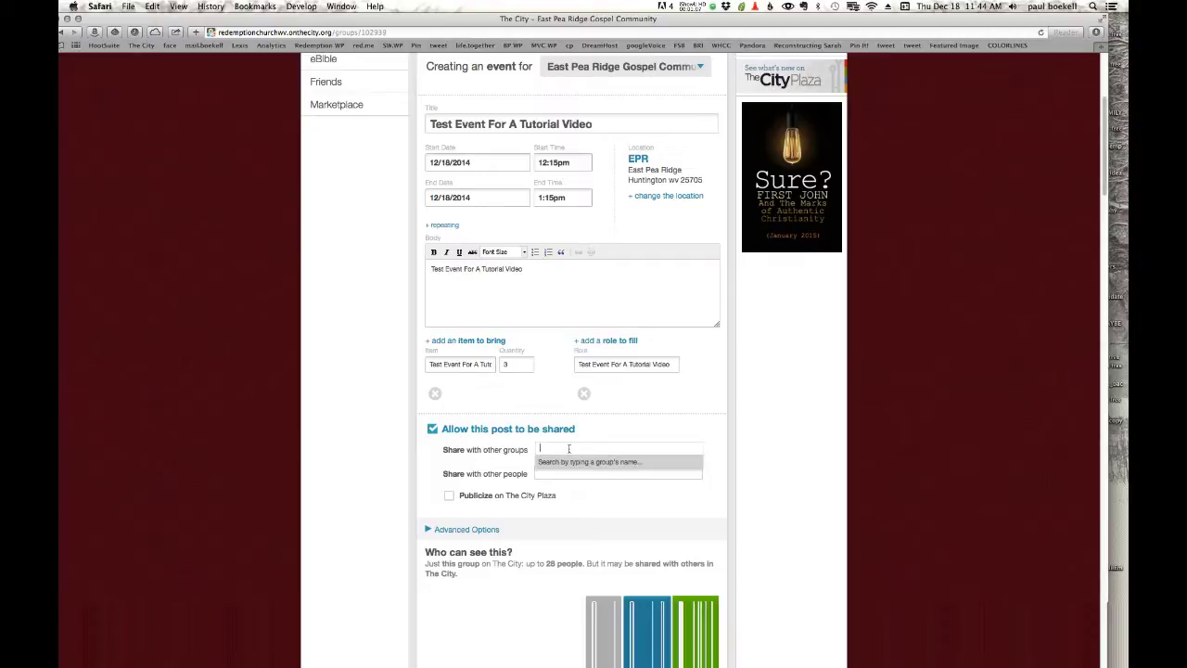
{"action": "type", "text": "James"}
{"action": "left_click", "coordinate": [583, 462]}
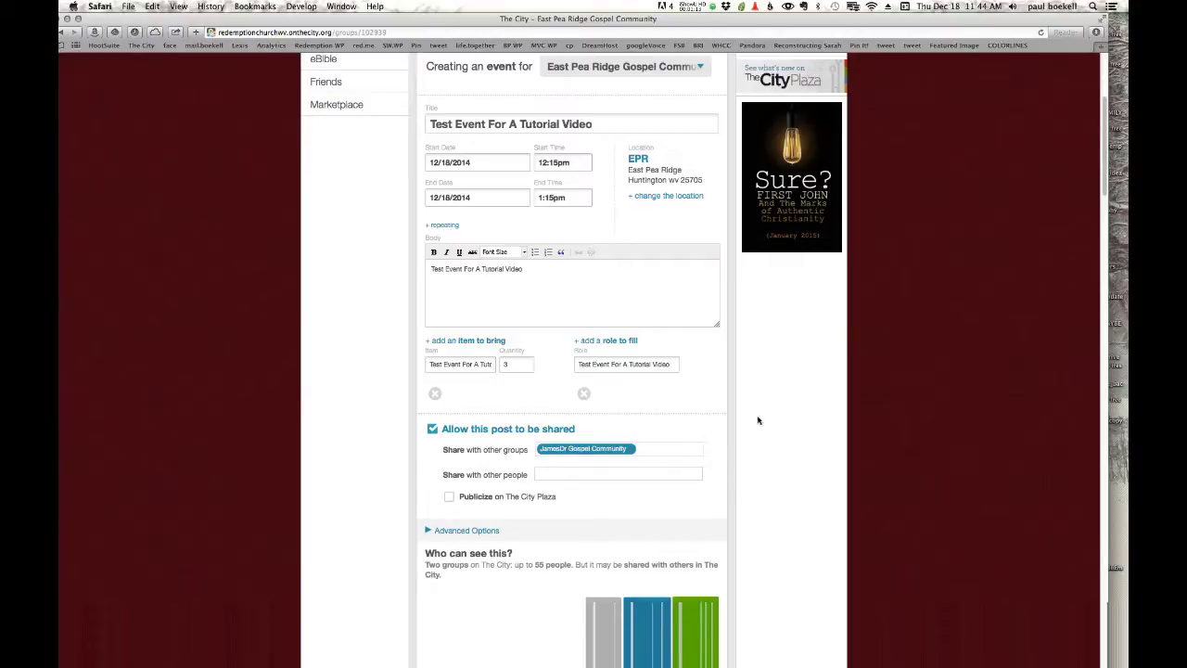
{"action": "scroll", "coordinate": [676, 484], "scroll_direction": "down", "scroll_amount": 2}
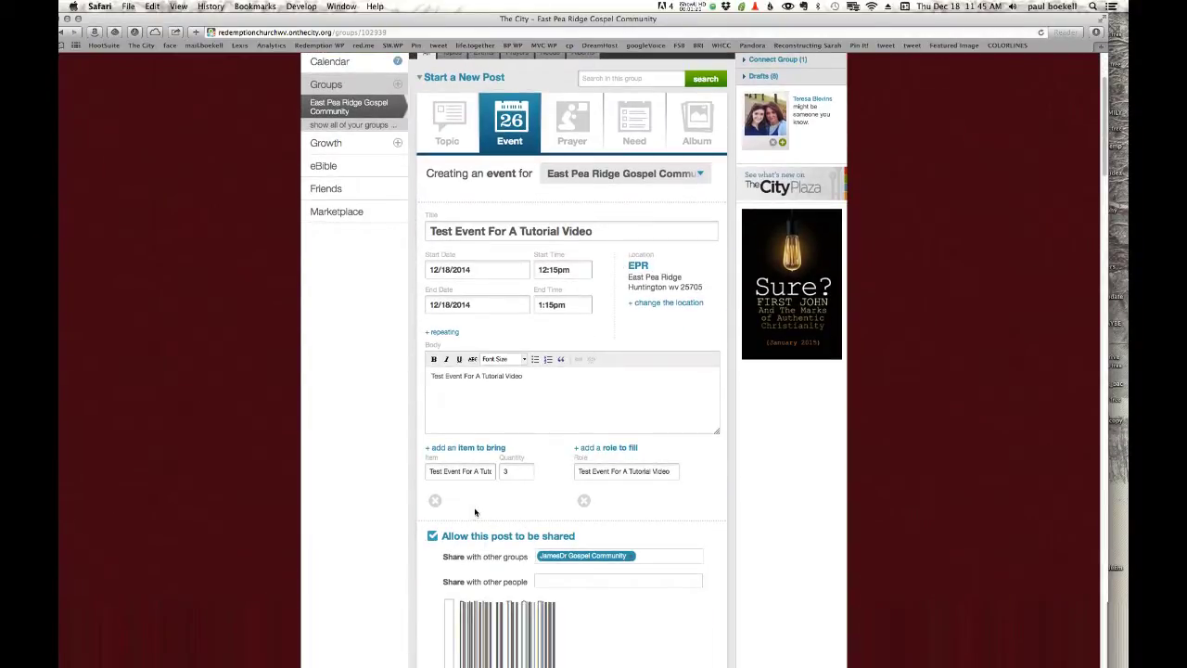
{"action": "left_click", "coordinate": [657, 555]}
{"action": "left_click", "coordinate": [755, 566]}
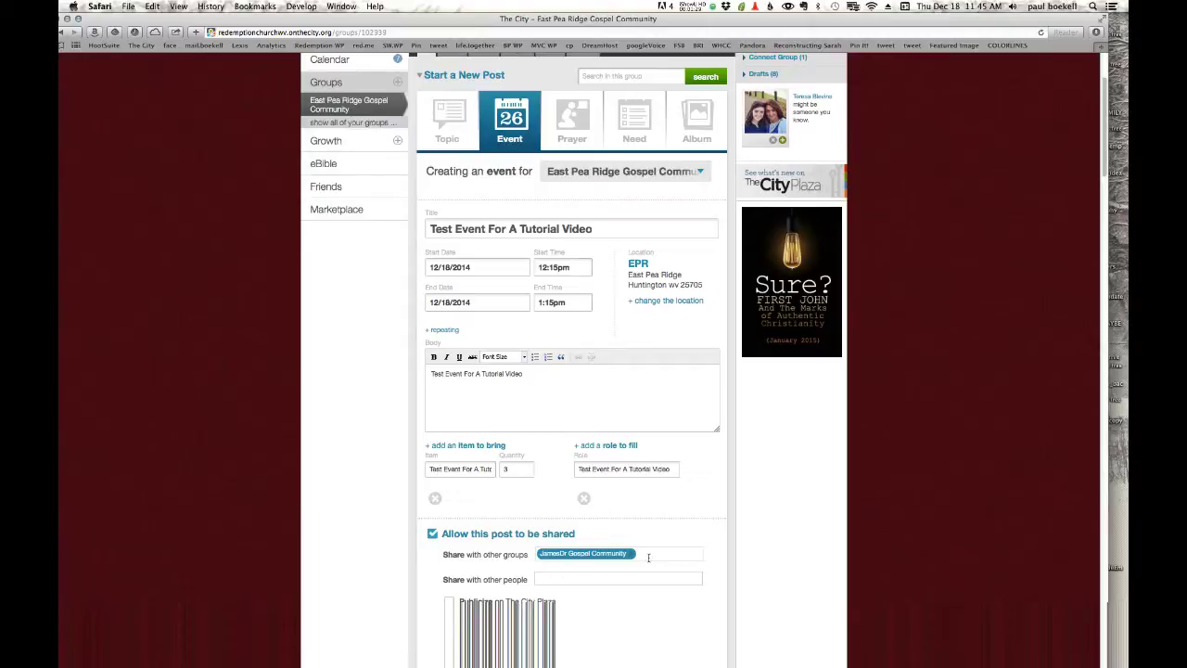
Publicize the event on The City Plaza with the Private URL option
{"action": "scroll", "coordinate": [742, 542], "scroll_direction": "down", "scroll_amount": 3}
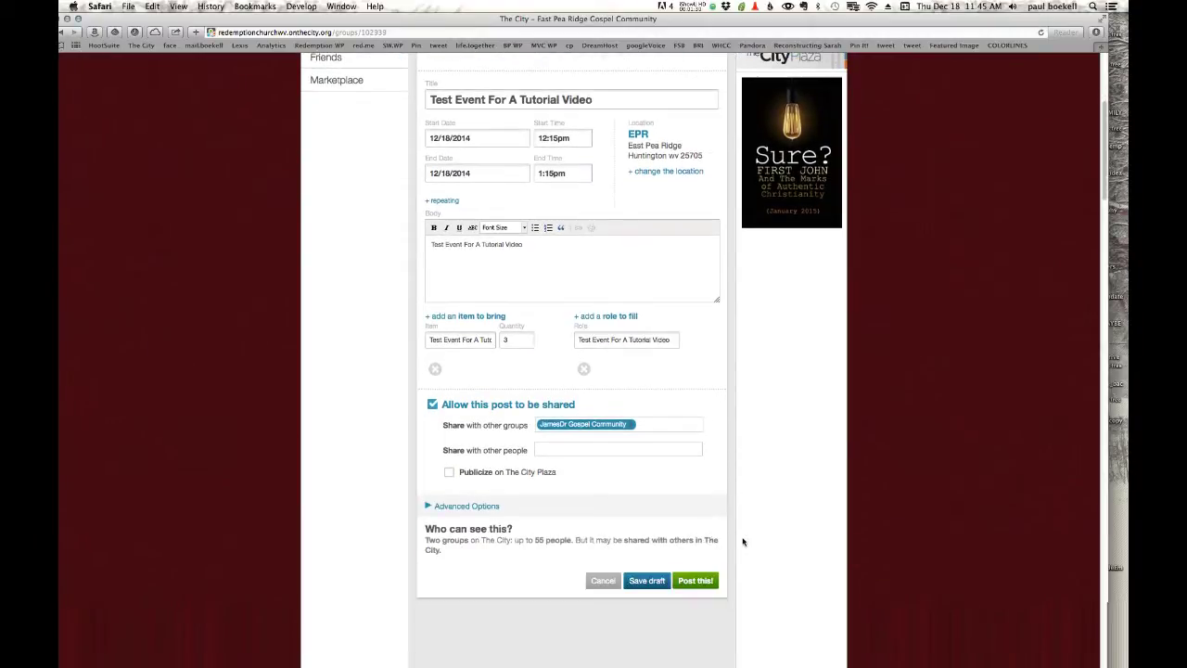
{"action": "left_click", "coordinate": [450, 474]}
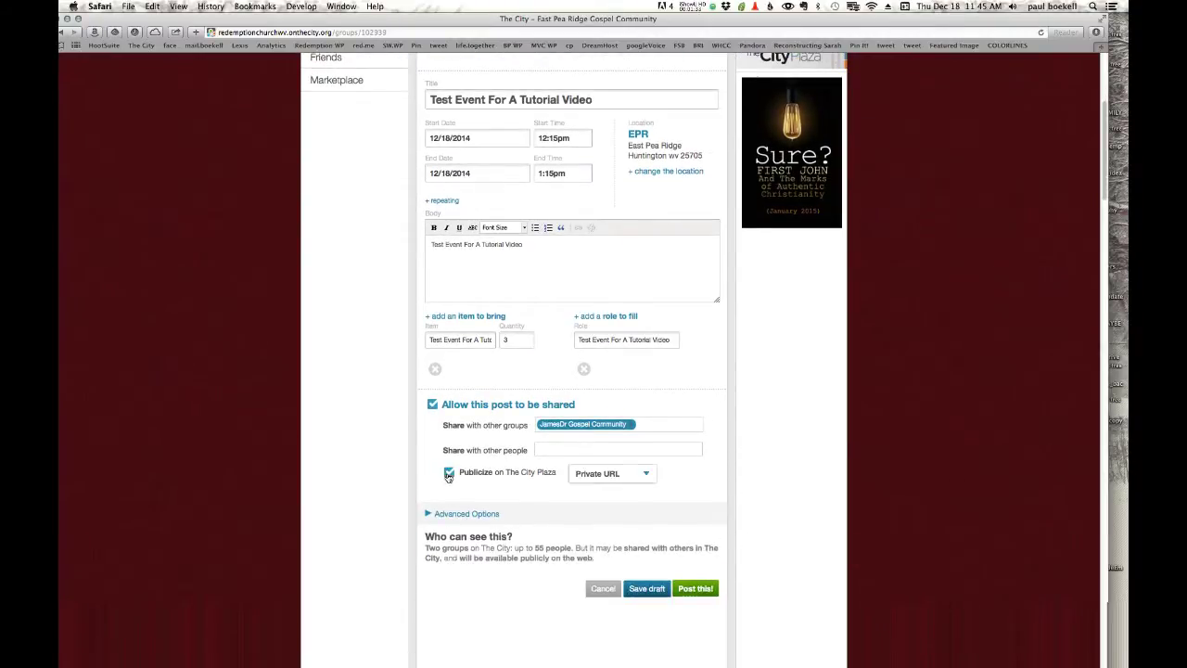
{"action": "left_click", "coordinate": [636, 481]}
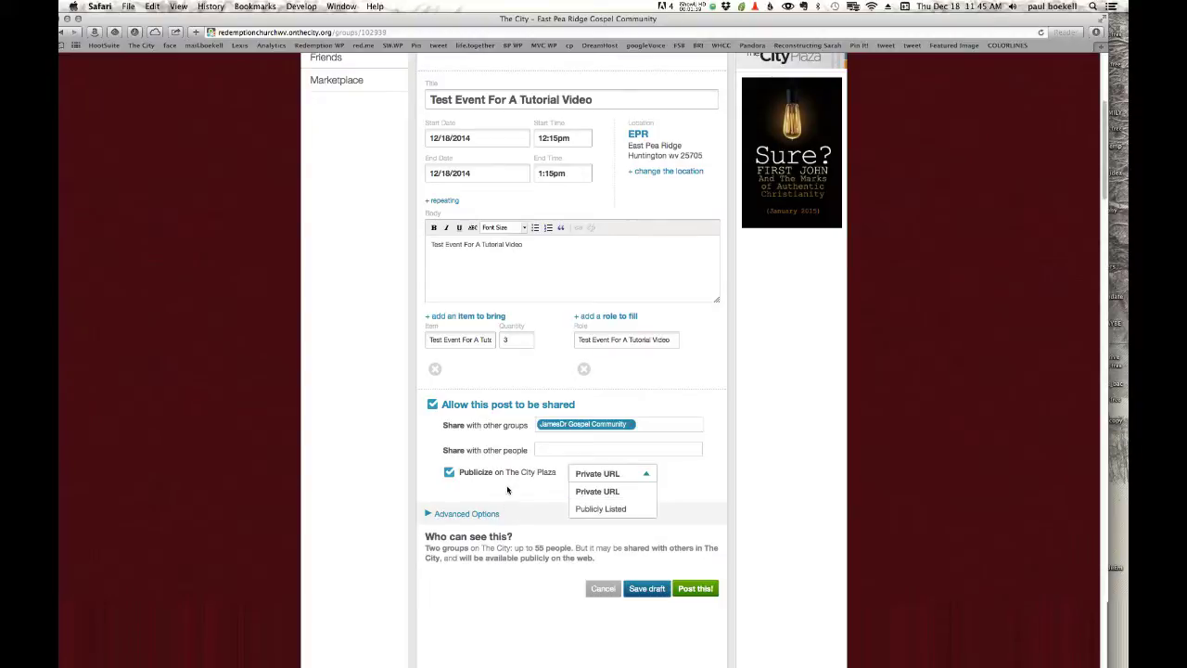
{"action": "left_click", "coordinate": [617, 492]}
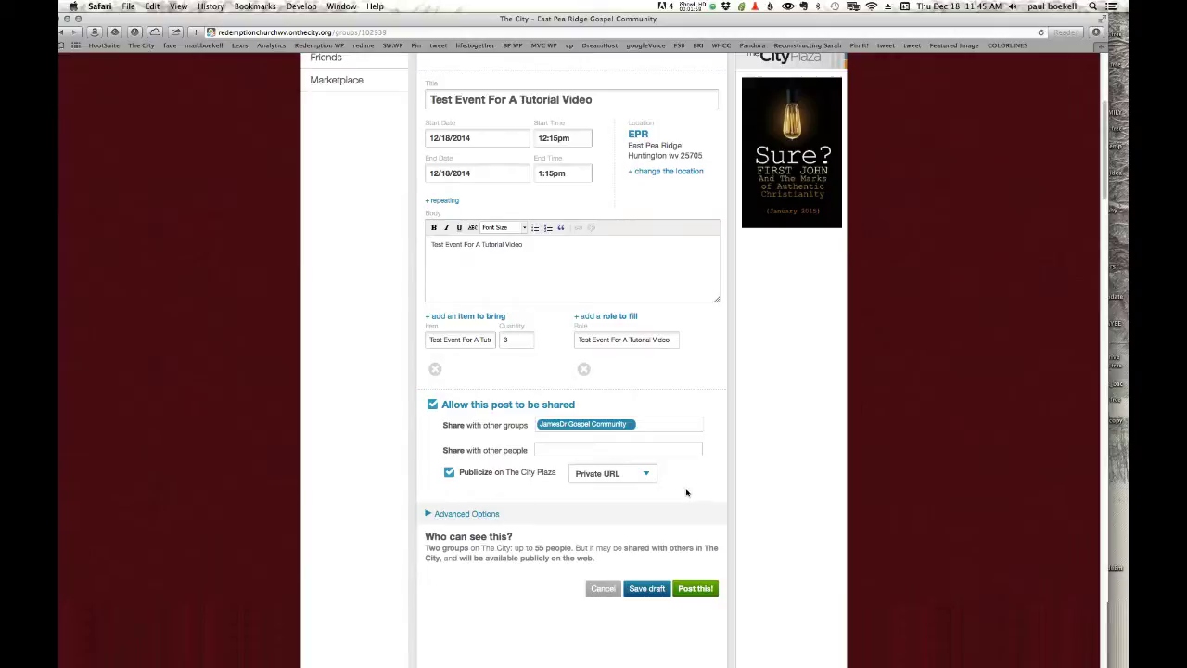
Post the Test Event For A Tutorial Video to the East Pea Ridge Gospel Community group
{"action": "left_click", "coordinate": [708, 588]}
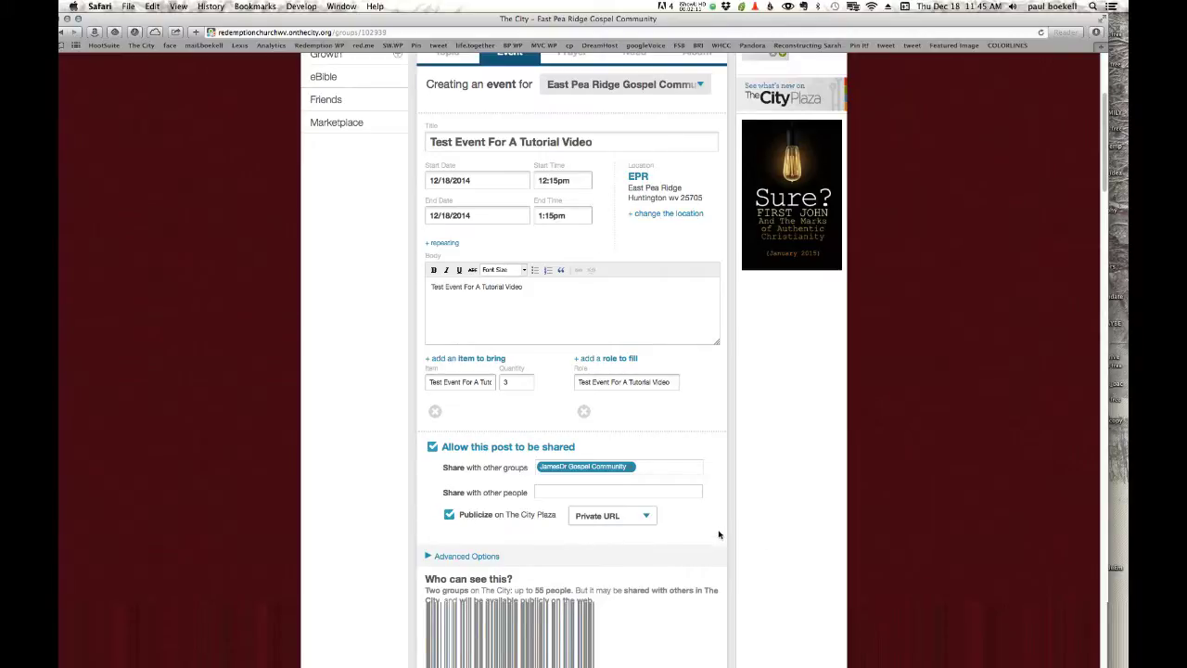
{"action": "scroll", "coordinate": [664, 537], "scroll_direction": "down", "scroll_amount": 2}
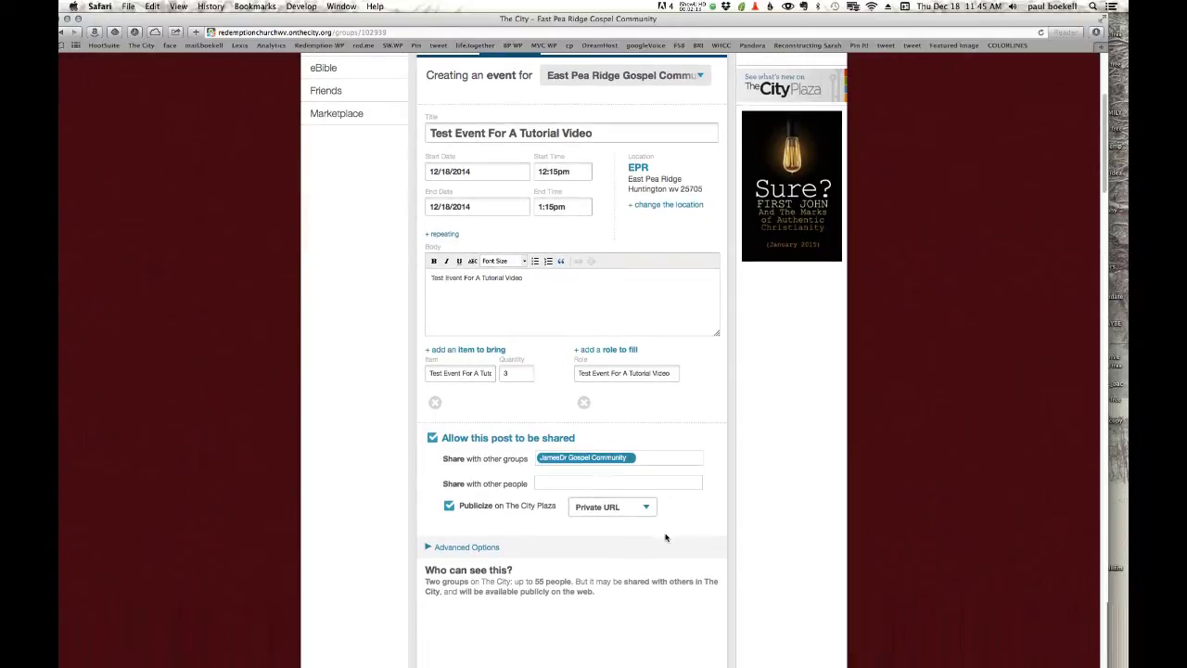
{"action": "scroll", "coordinate": [665, 538], "scroll_direction": "down", "scroll_amount": 2}
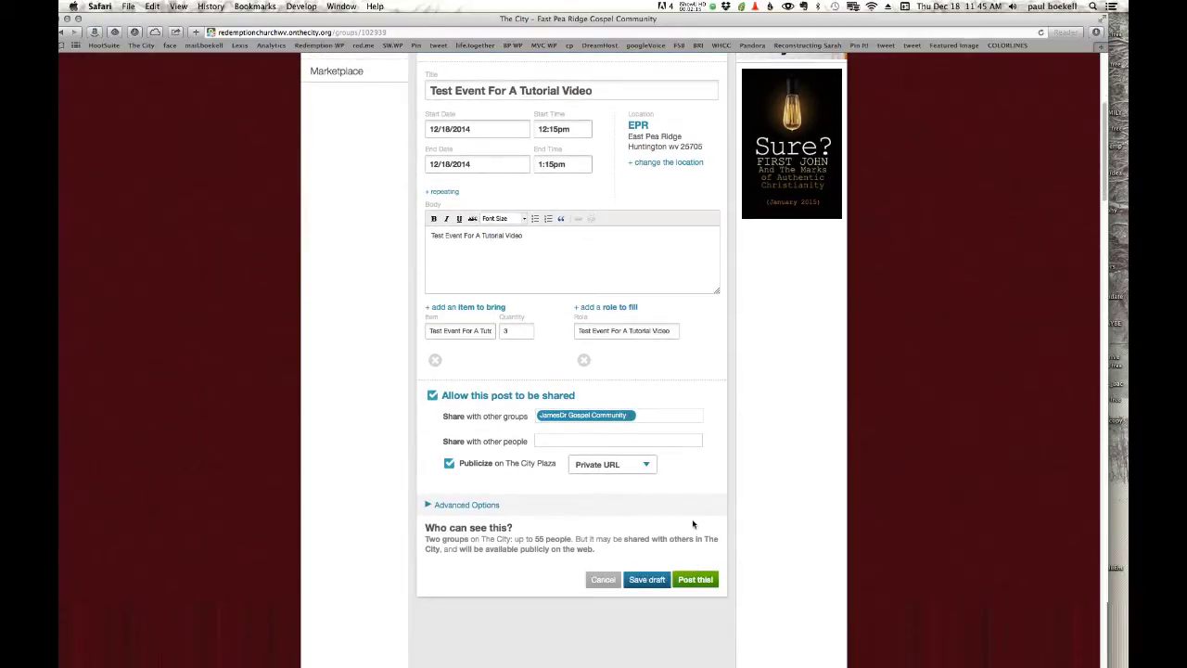
{"action": "scroll", "coordinate": [691, 523], "scroll_direction": "down", "scroll_amount": 1}
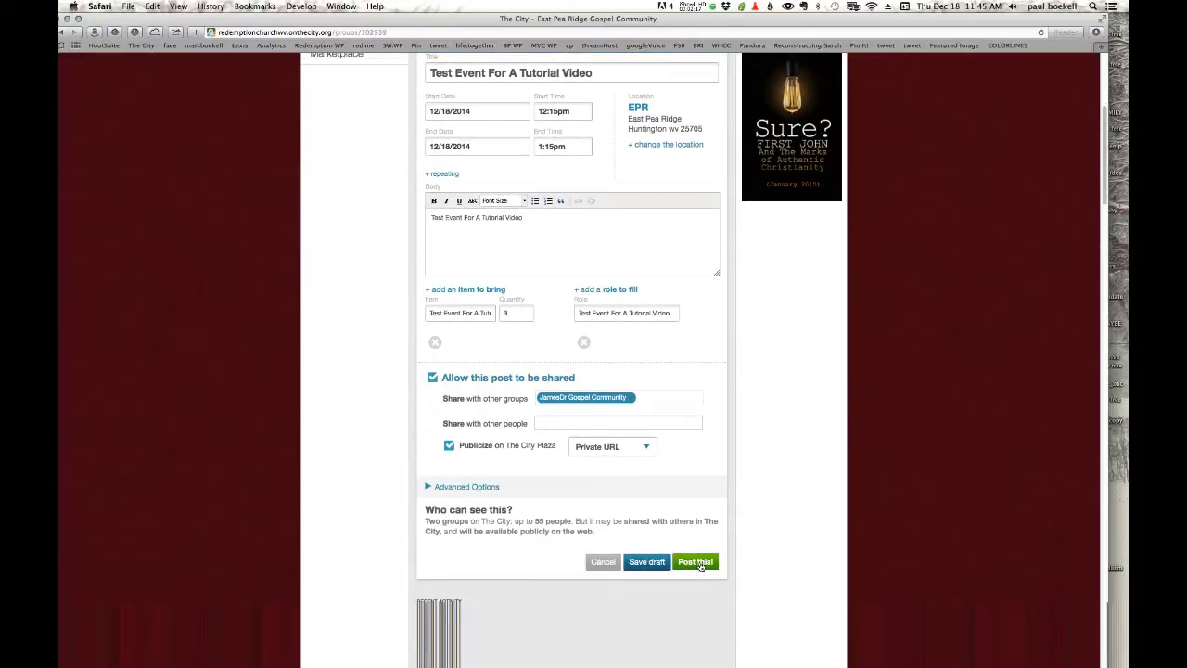
{"action": "left_click", "coordinate": [697, 563]}
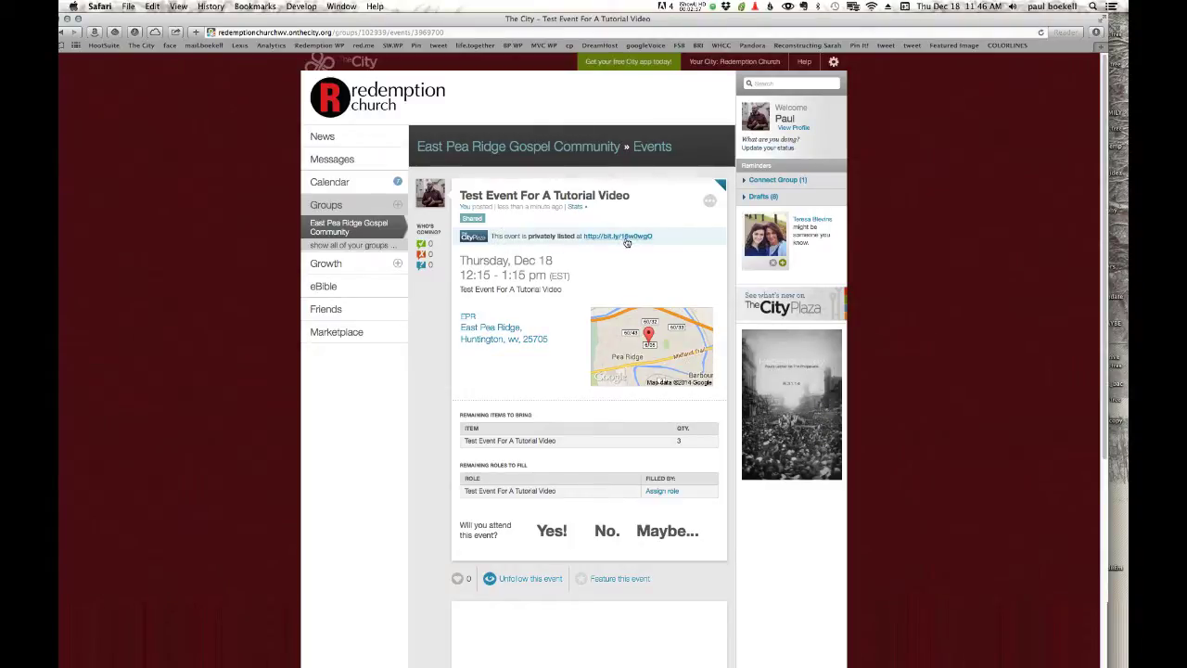
Open the posted event's private City Plaza link and copy the page's web address
{"action": "left_click", "coordinate": [629, 238]}
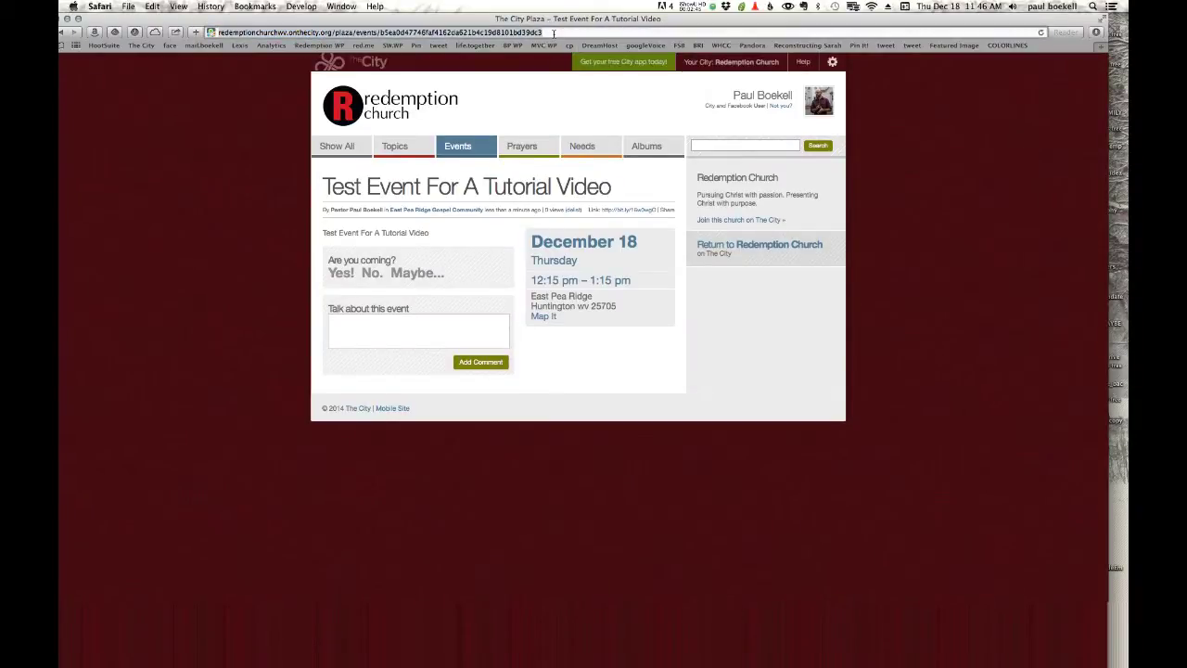
{"action": "left_click", "coordinate": [553, 34]}
{"action": "left_click", "coordinate": [185, 38]}
{"action": "left_click", "coordinate": [345, 32]}
{"action": "left_click", "coordinate": [572, 32]}
{"action": "right_click", "coordinate": [272, 32]}
{"action": "left_click", "coordinate": [315, 98]}
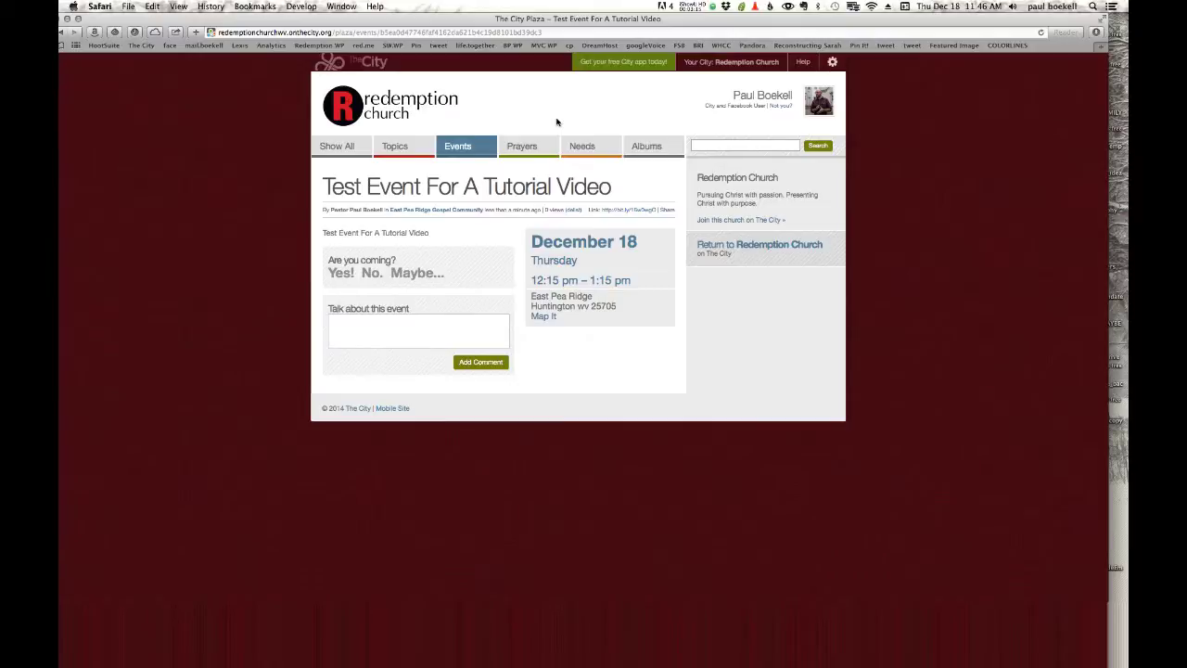
Return from the City Plaza event page to Redemption Church's home page on The City
{"action": "left_click", "coordinate": [752, 246]}
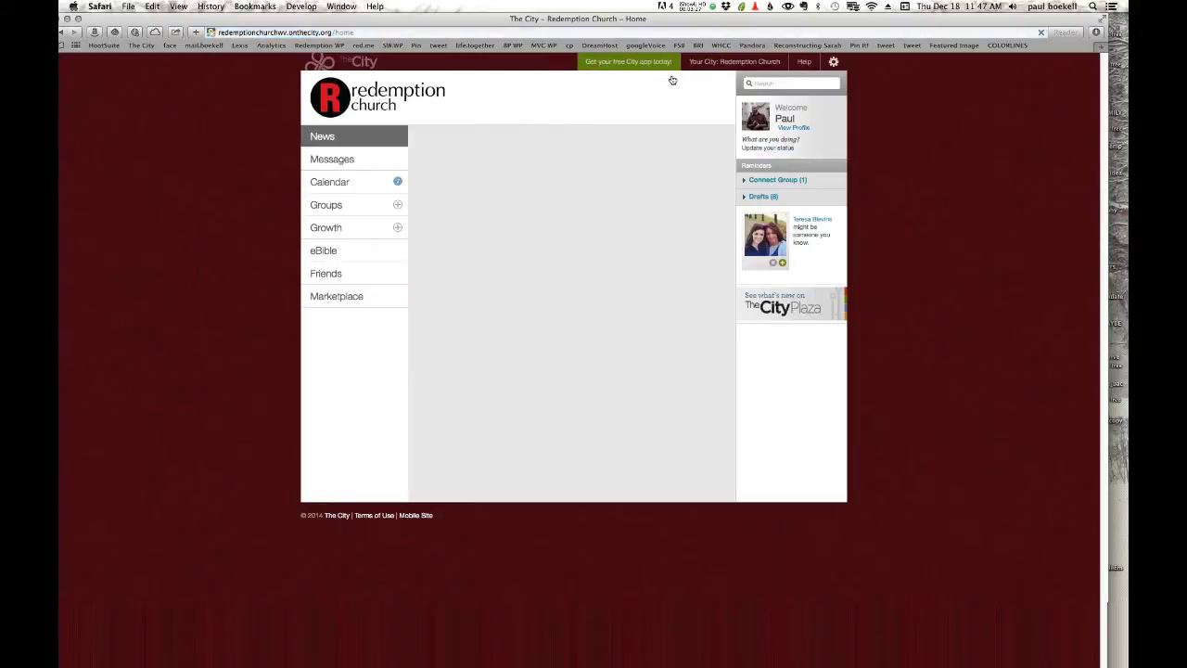
{"action": "left_click", "coordinate": [692, 7]}
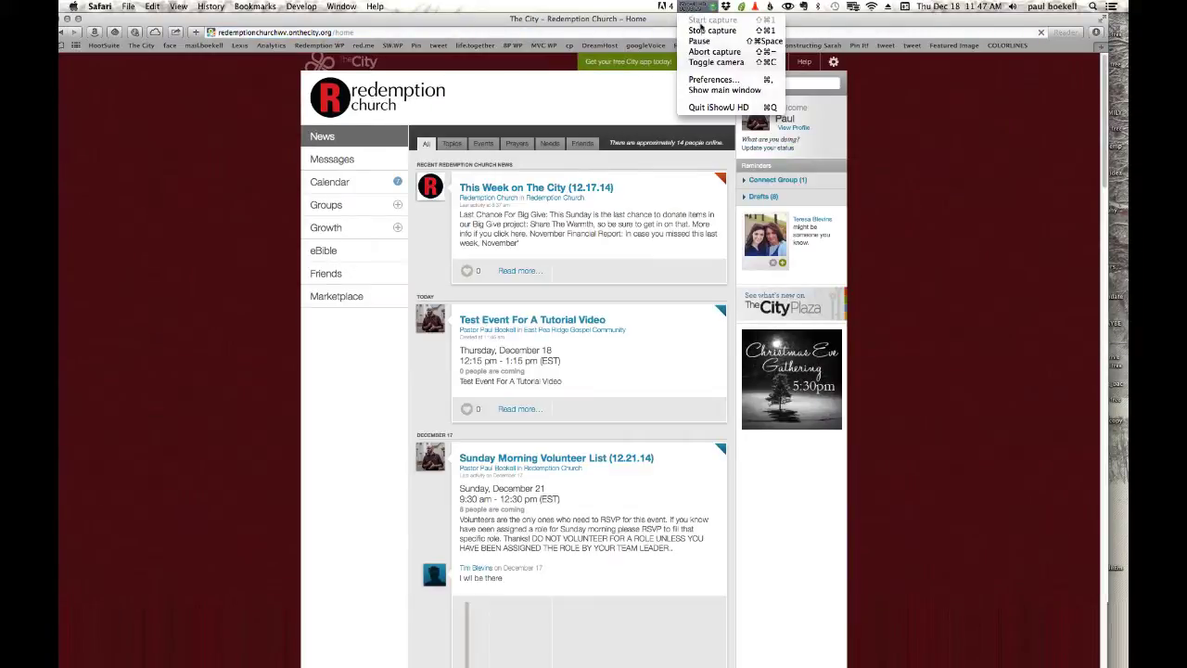
{"action": "left_click", "coordinate": [925, 260]}
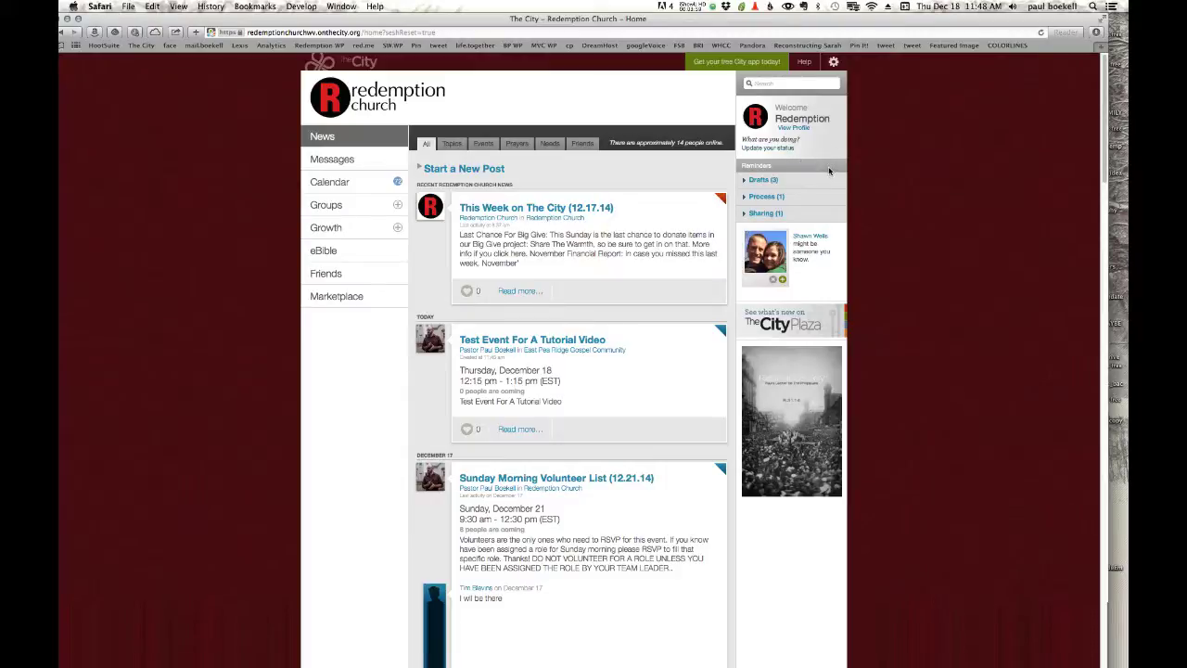
Open the shared Test Event For A Tutorial Video from the Sharing reminder and accept it for JamesDr Gospel Community
{"action": "left_click", "coordinate": [760, 214]}
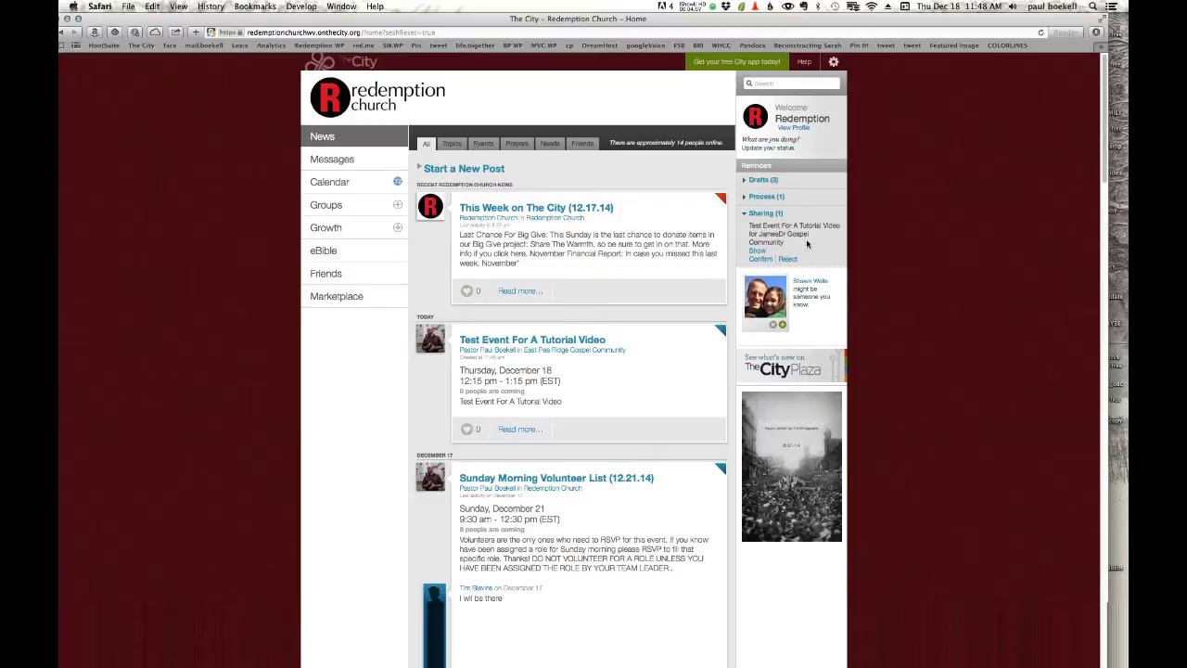
{"action": "left_click", "coordinate": [757, 251]}
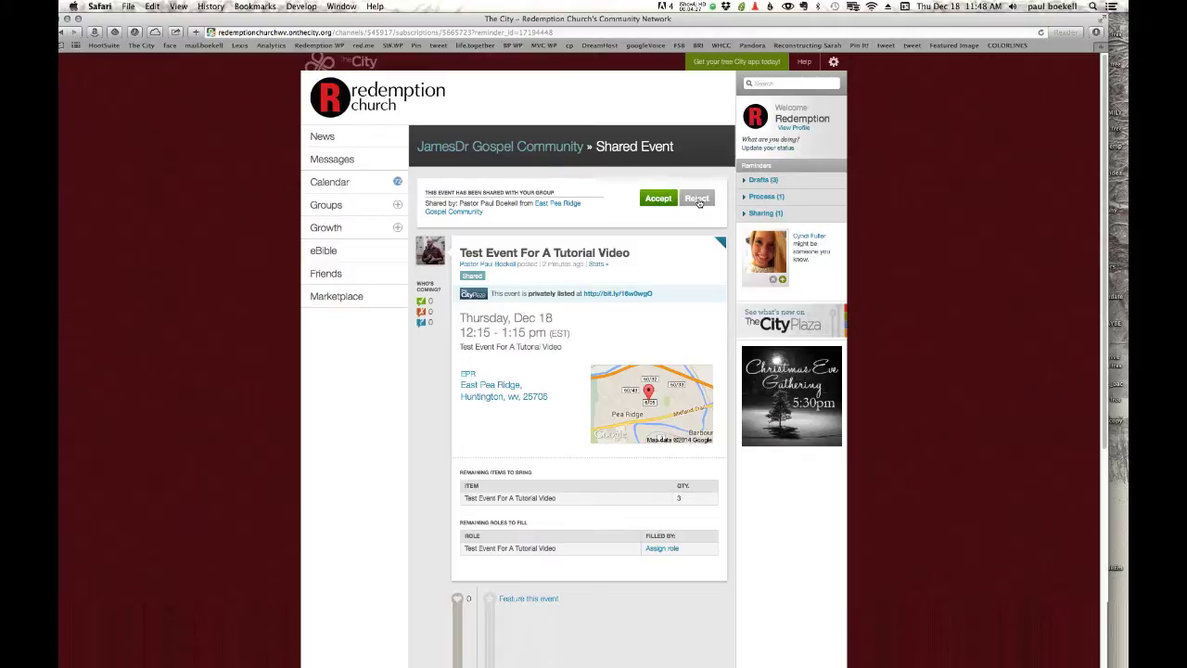
{"action": "left_click", "coordinate": [658, 198]}
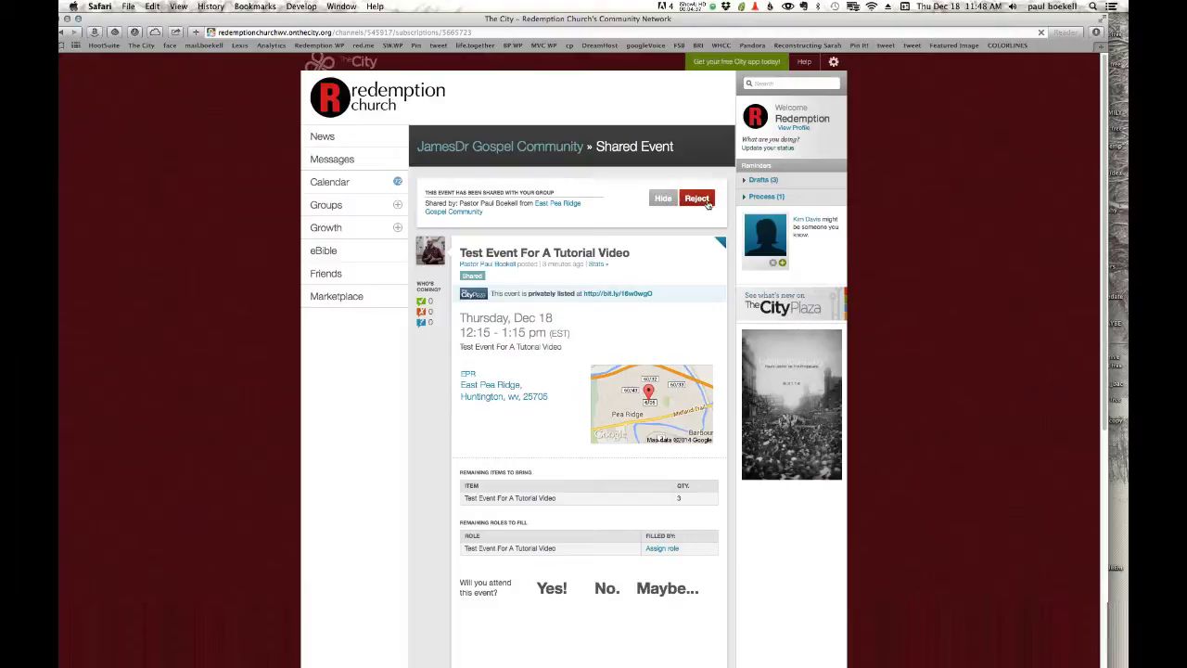
{"action": "scroll", "coordinate": [559, 226], "scroll_direction": "down", "scroll_amount": 5}
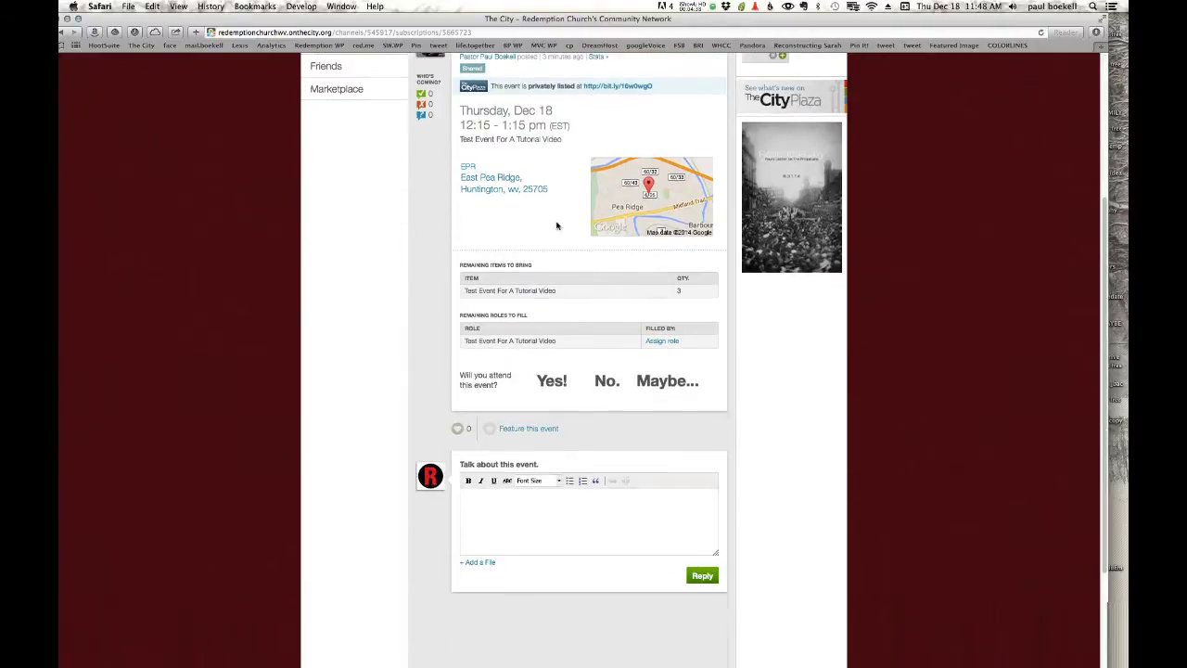
{"action": "scroll", "coordinate": [558, 226], "scroll_direction": "up", "scroll_amount": 5}
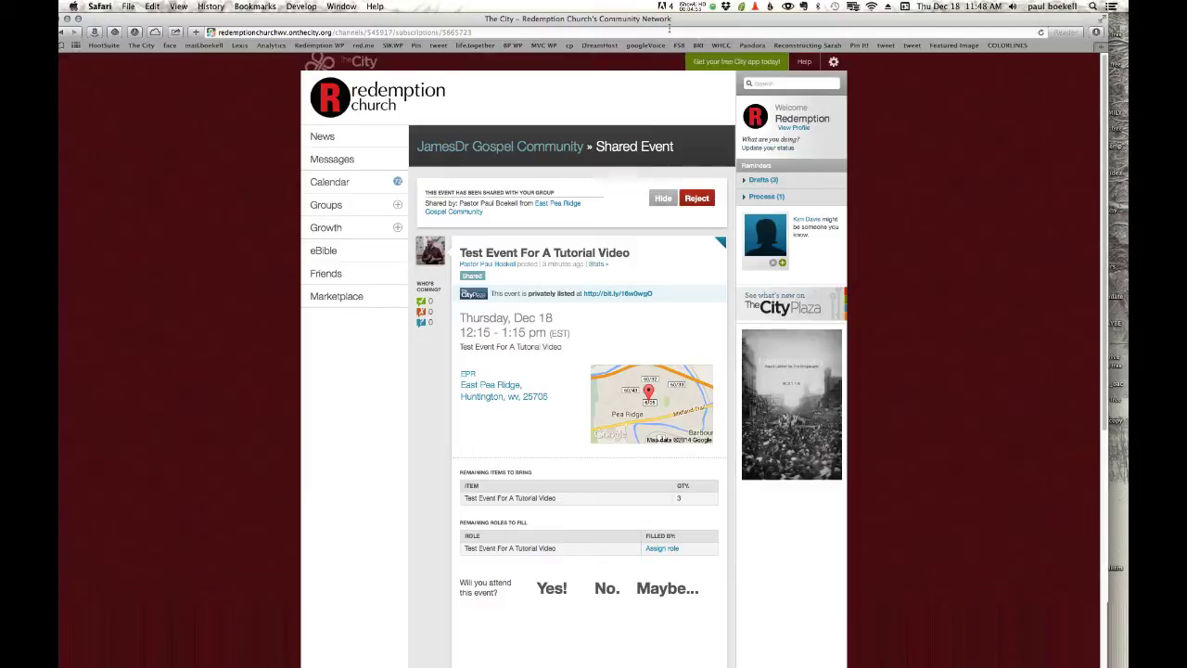
{"action": "left_click", "coordinate": [694, 6]}
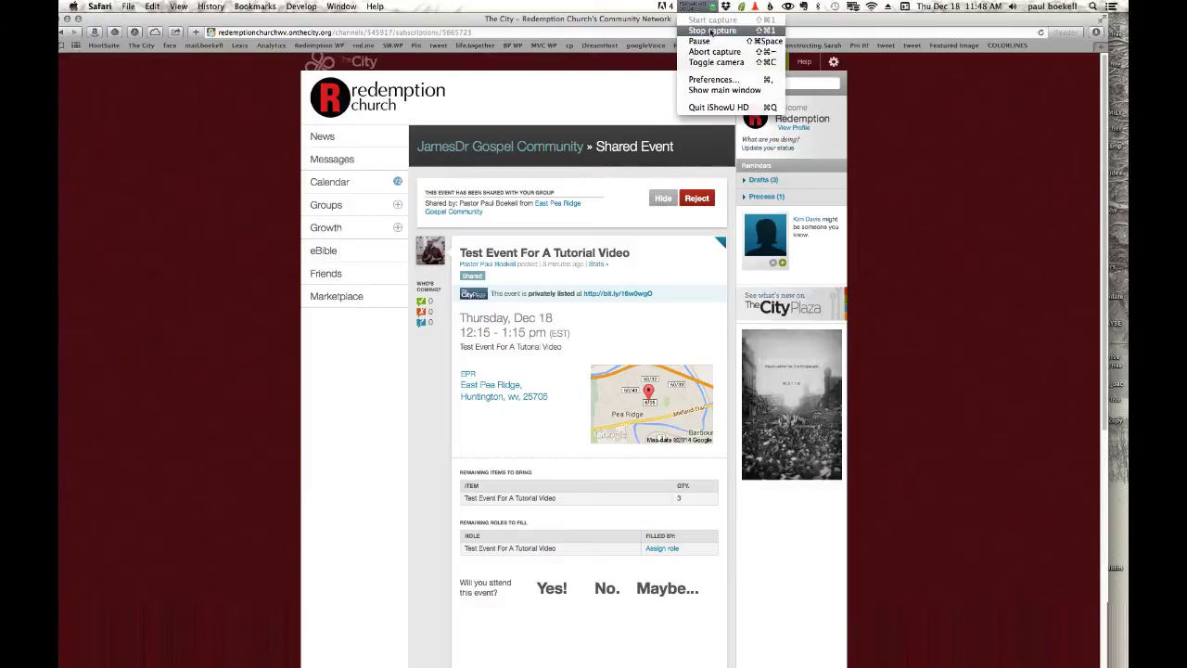